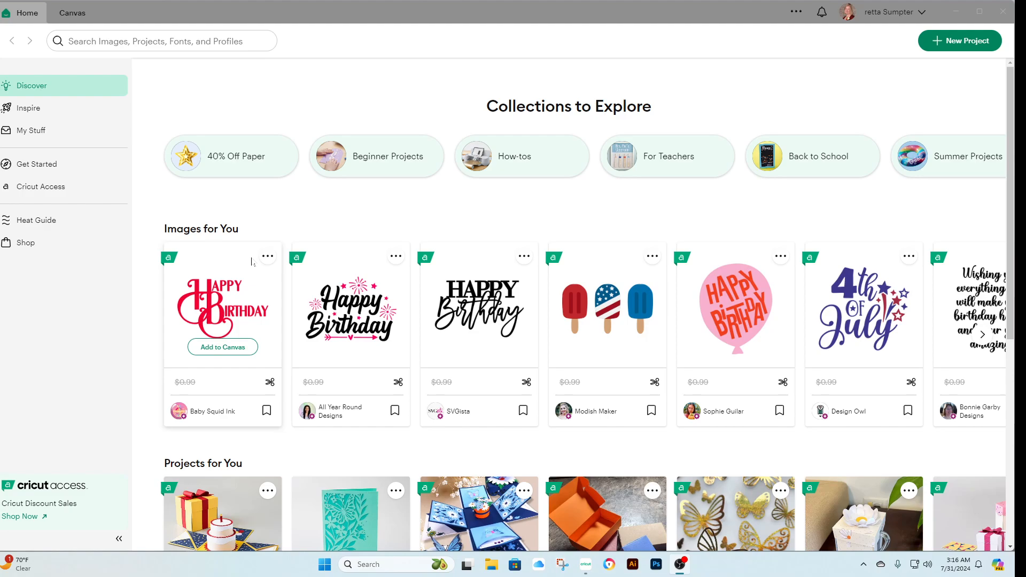
- Open the saved Daisies project on the canvas for customizing
left_click(42, 134)
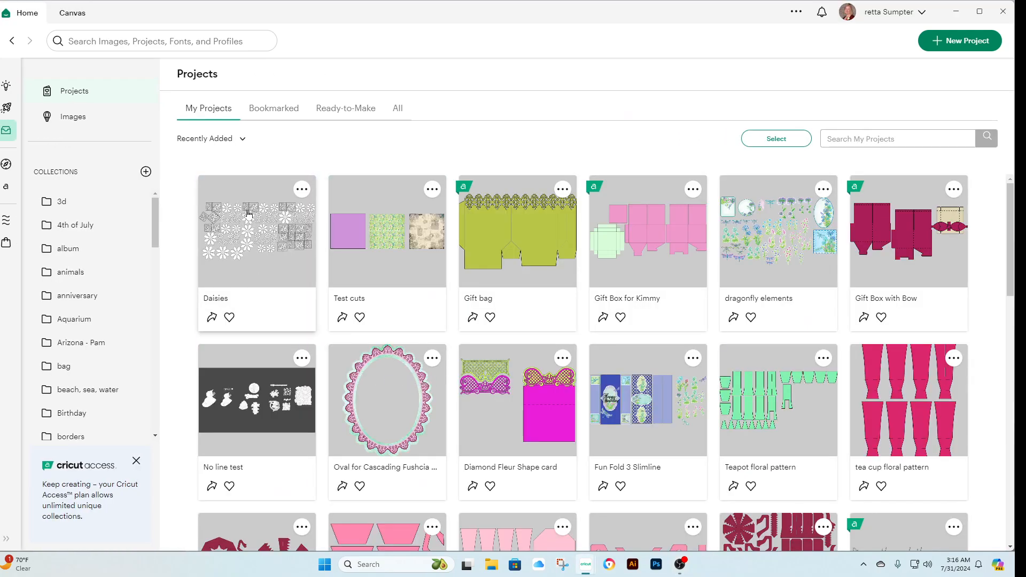
left_click(248, 212)
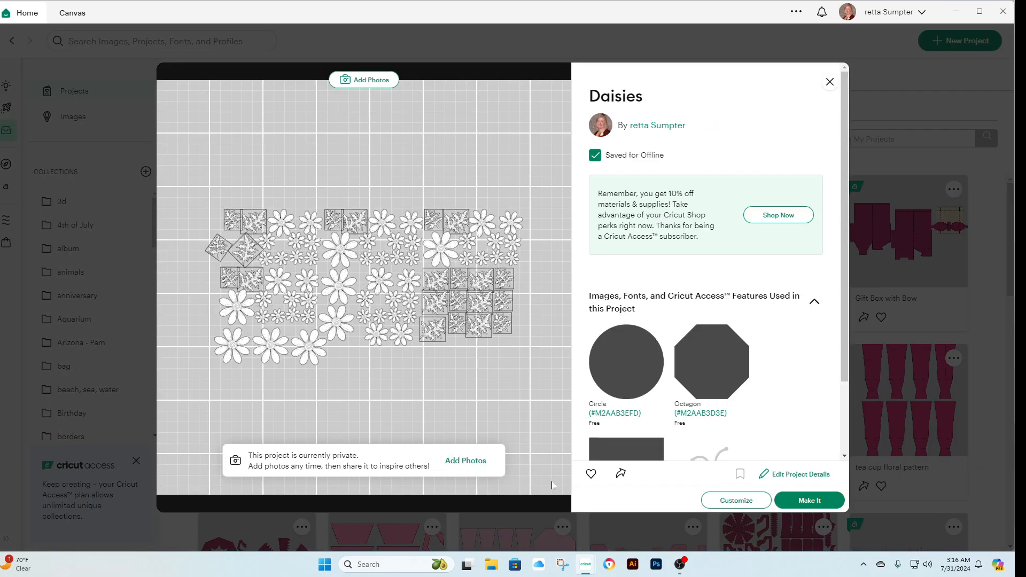
left_click(732, 501)
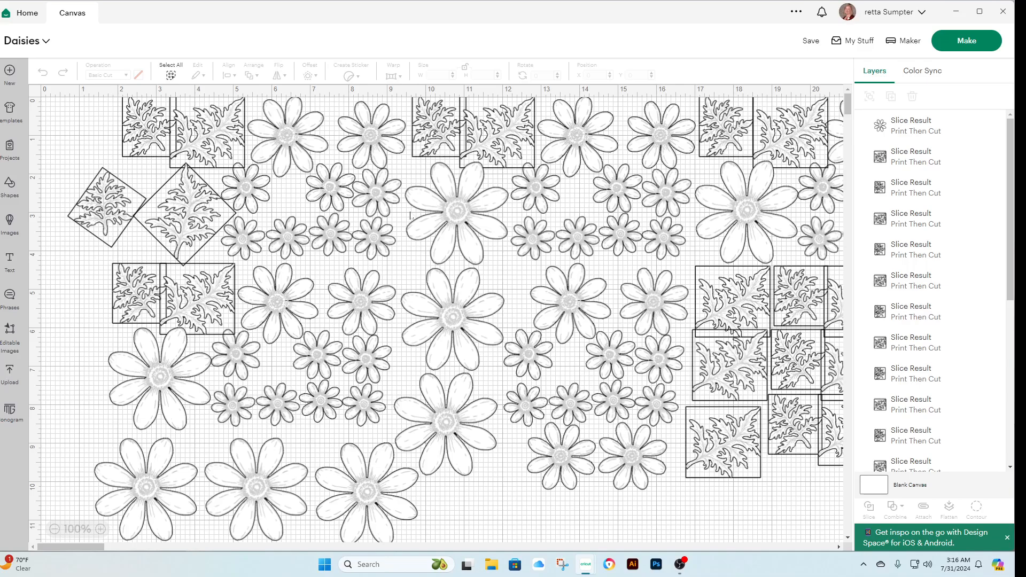
- Move the two rotated leaf squares left, the larger to about X 1.73, Y 1.70, and the nearby small daisy to about X 4.69, Y 2.99
left_click_drag(107, 223, 95, 201)
left_click_drag(185, 222, 157, 221)
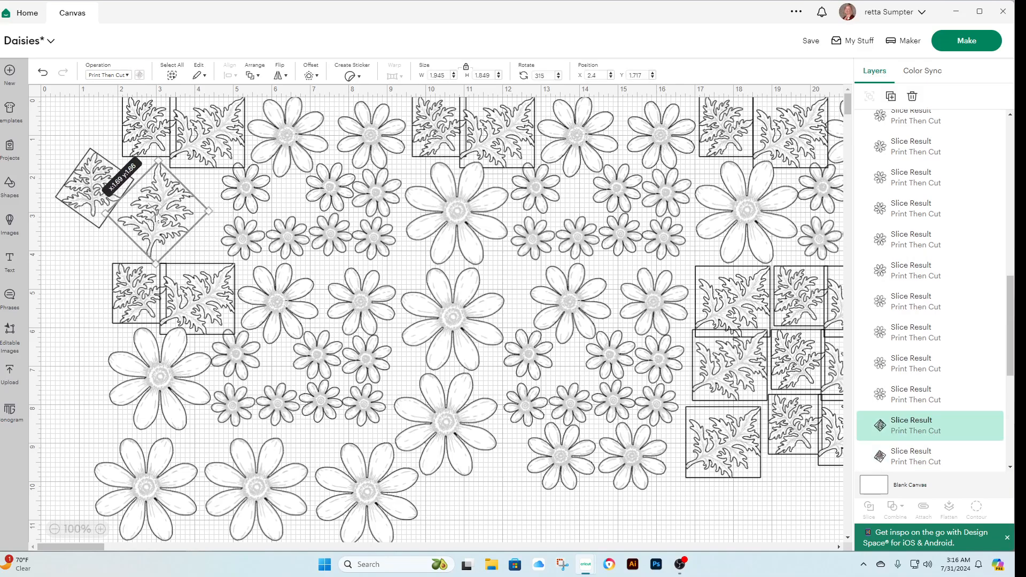
left_click_drag(246, 242, 249, 247)
left_click(205, 249)
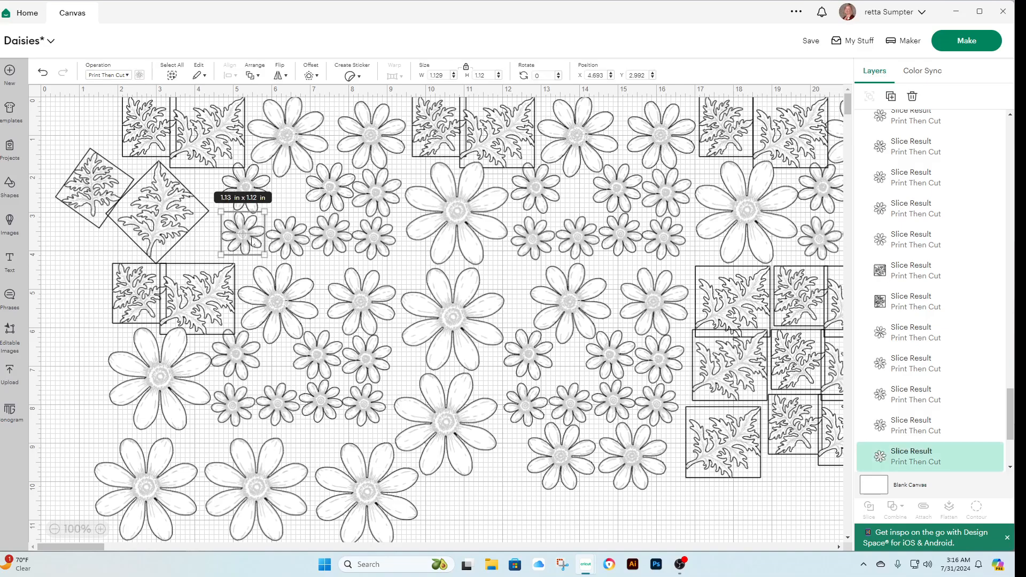
left_click(162, 225)
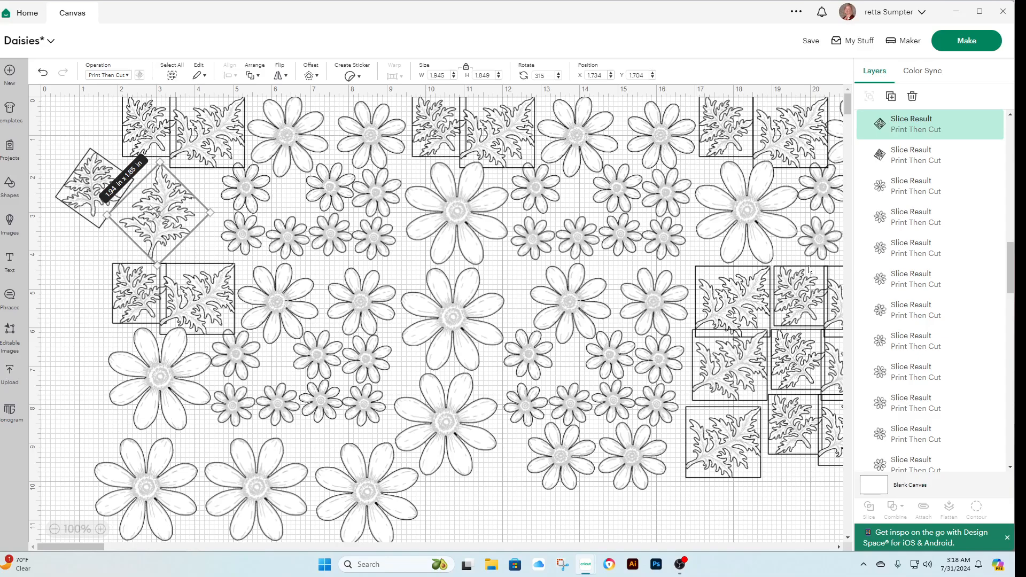
- Send the Daisies project to mat preparation and continue to the make stage with the second Print Then Cut mat
left_click(967, 41)
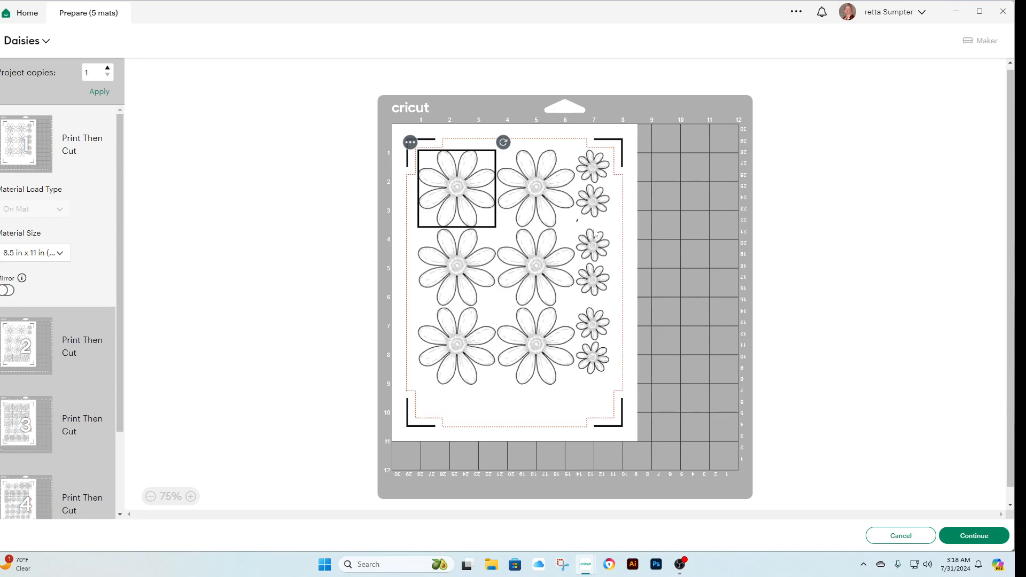
left_click(29, 351)
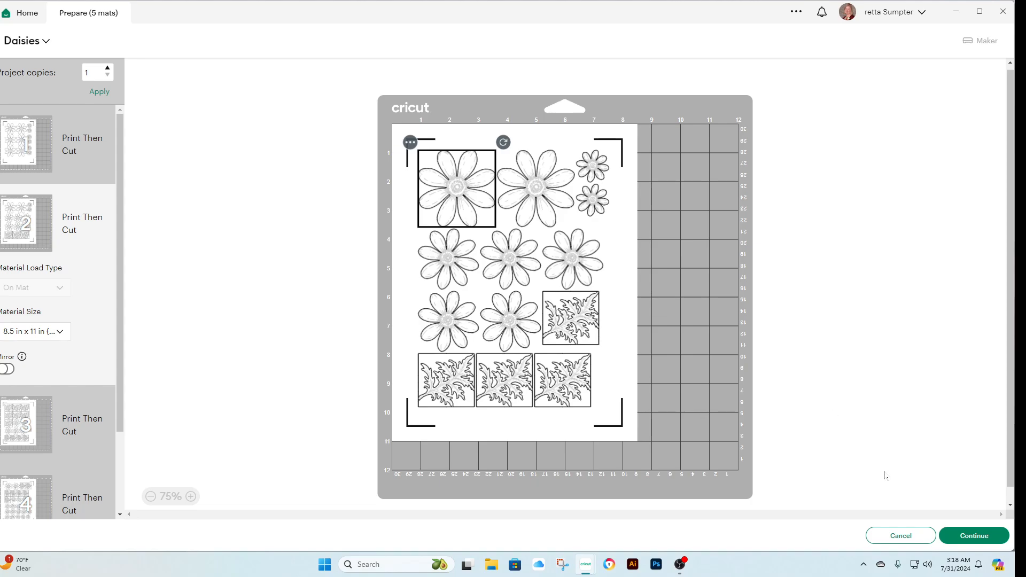
left_click(976, 542)
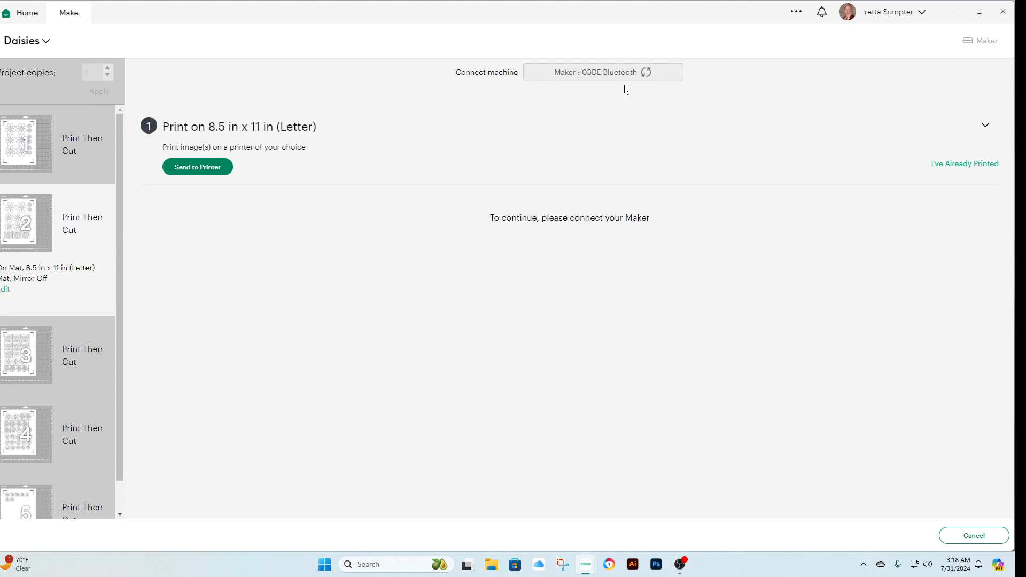
- Toggle Add Bleed in the second mat's print setup, close the setup without printing, and mark the sheet as already printed
left_click(201, 168)
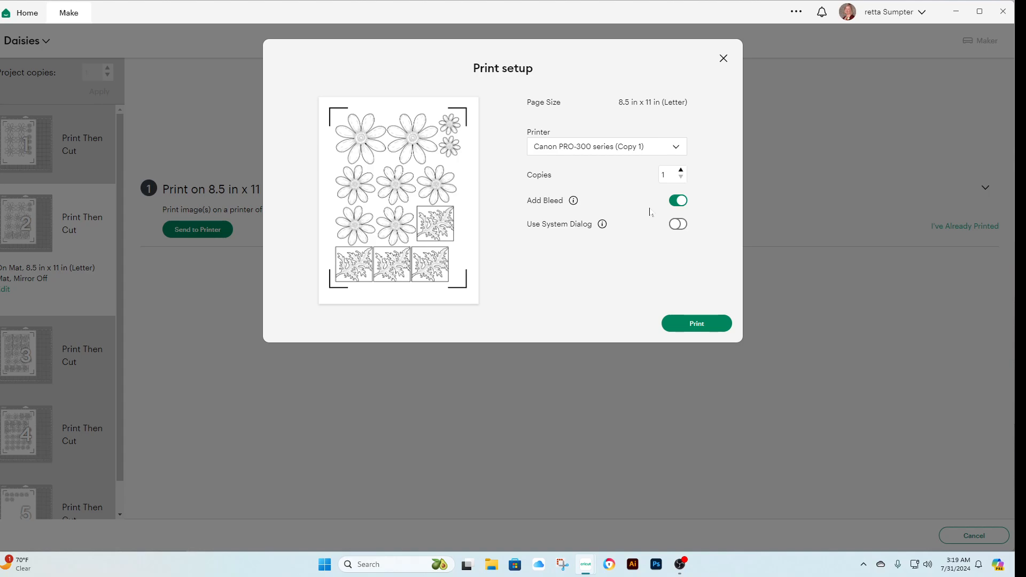
left_click(679, 202)
left_click(723, 59)
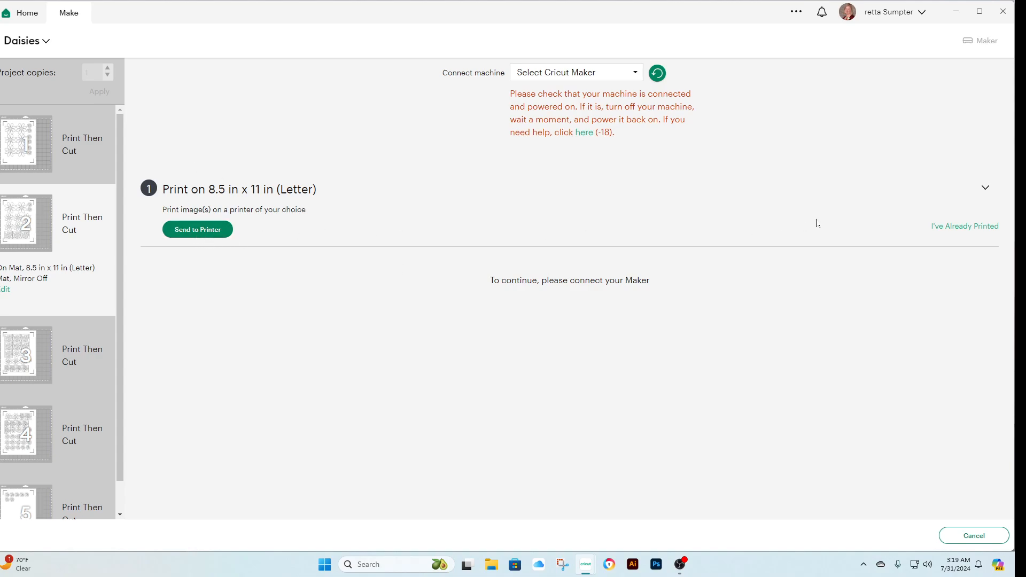
left_click(955, 226)
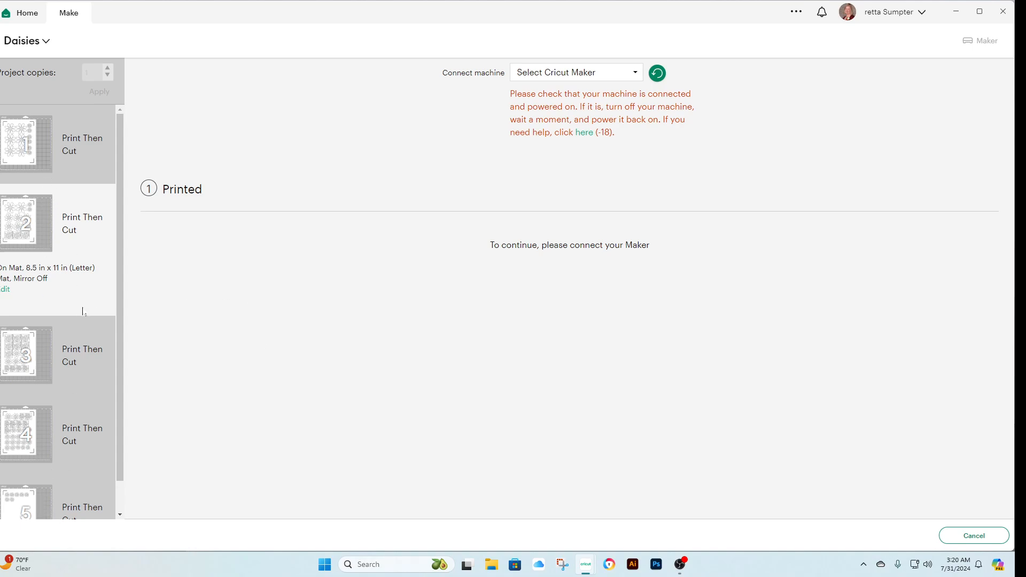
- Cancel the cut, select the leaf square in the second mat's third row, and return to the canvas
mouse_move(34, 197)
left_click(976, 545)
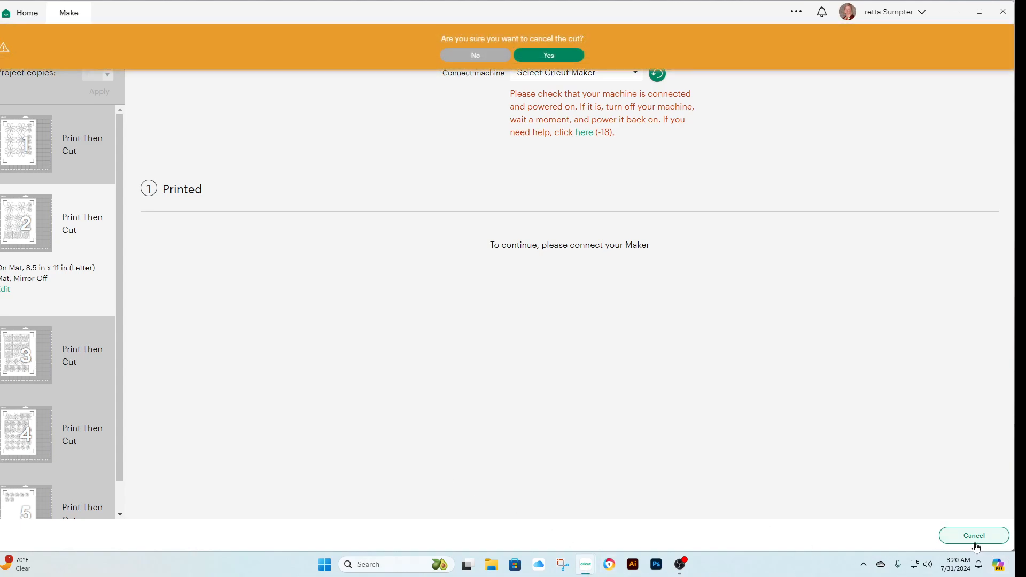
left_click(537, 60)
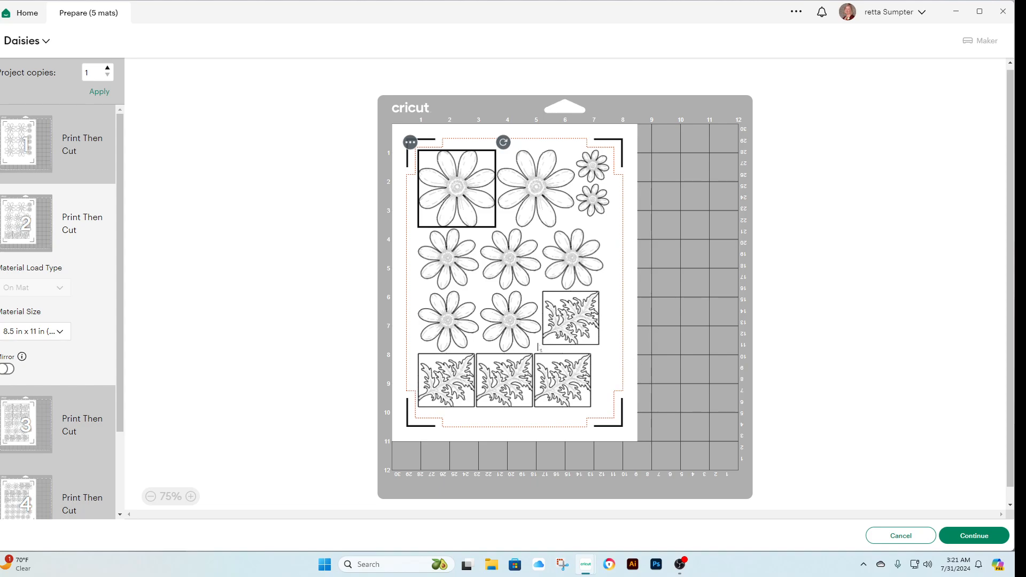
left_click(582, 316)
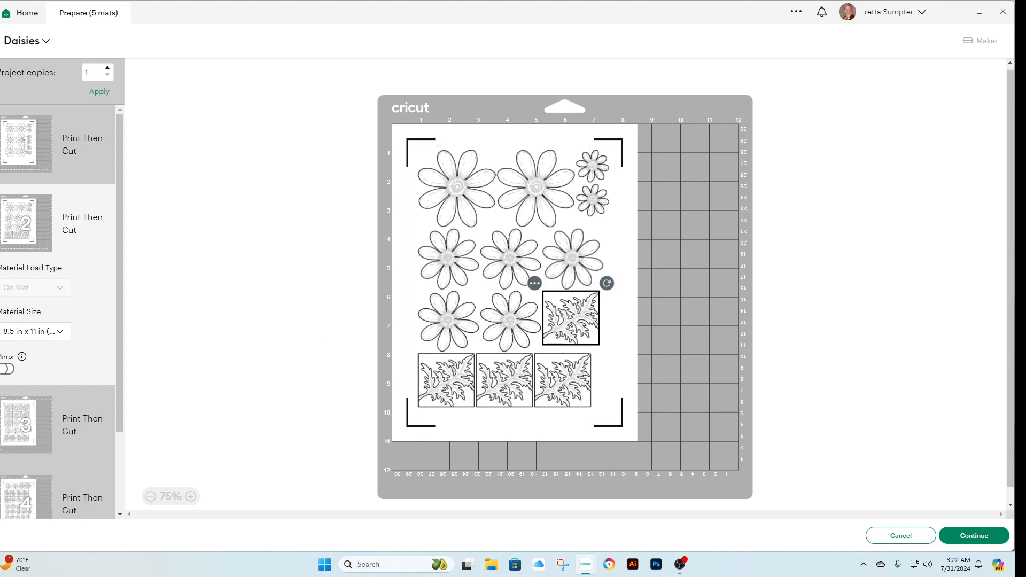
left_click(915, 536)
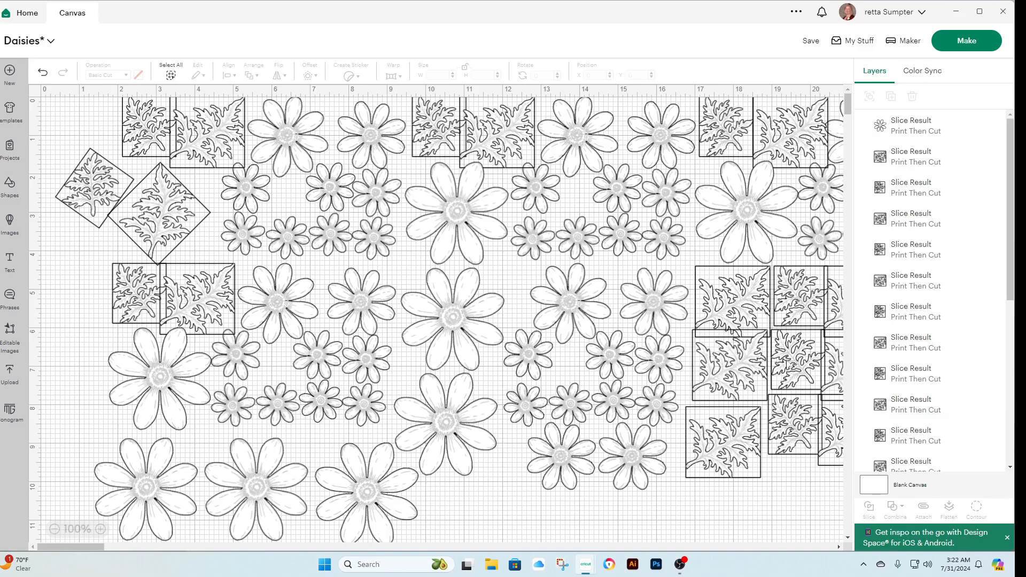
- Reposition the large leaf square beneath the rightmost large daisy at about X 16.97, Y 4.19
mouse_move(737, 297)
left_mouse_down()
mouse_move(735, 280)
mouse_move(735, 317)
mouse_move(735, 277)
mouse_move(735, 290)
left_mouse_up()
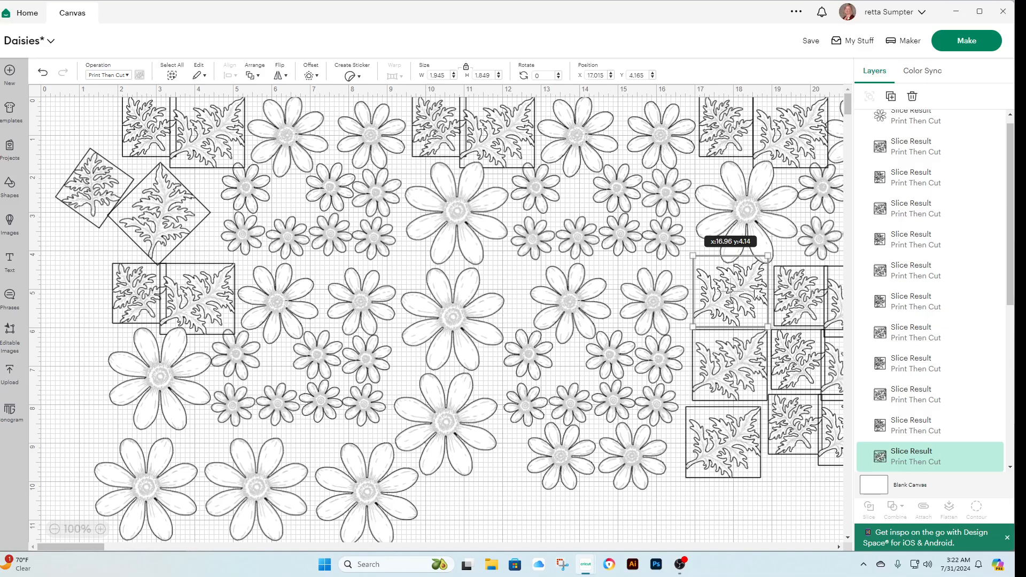
left_click_drag(755, 293, 753, 294)
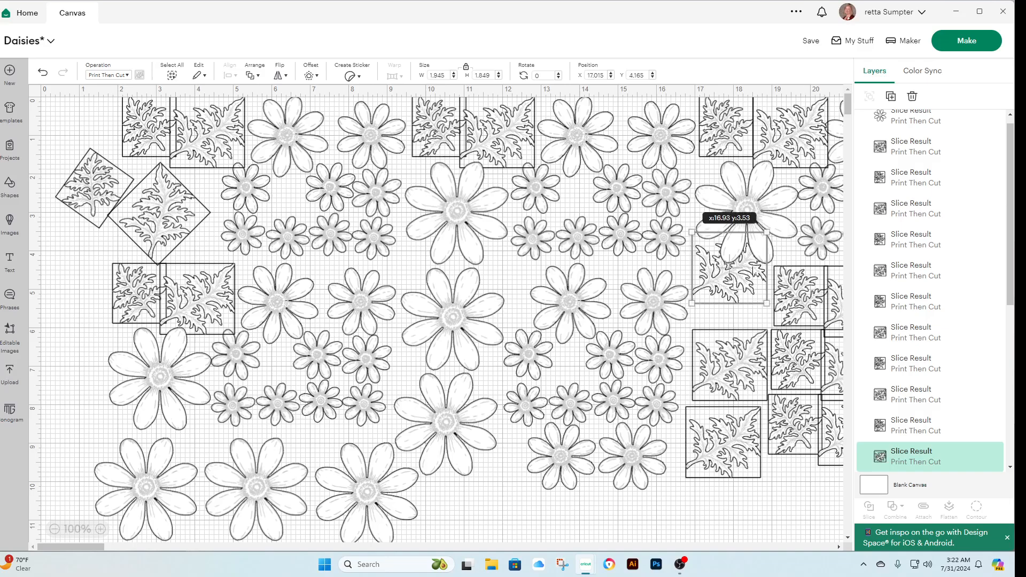
left_click_drag(756, 272, 718, 293)
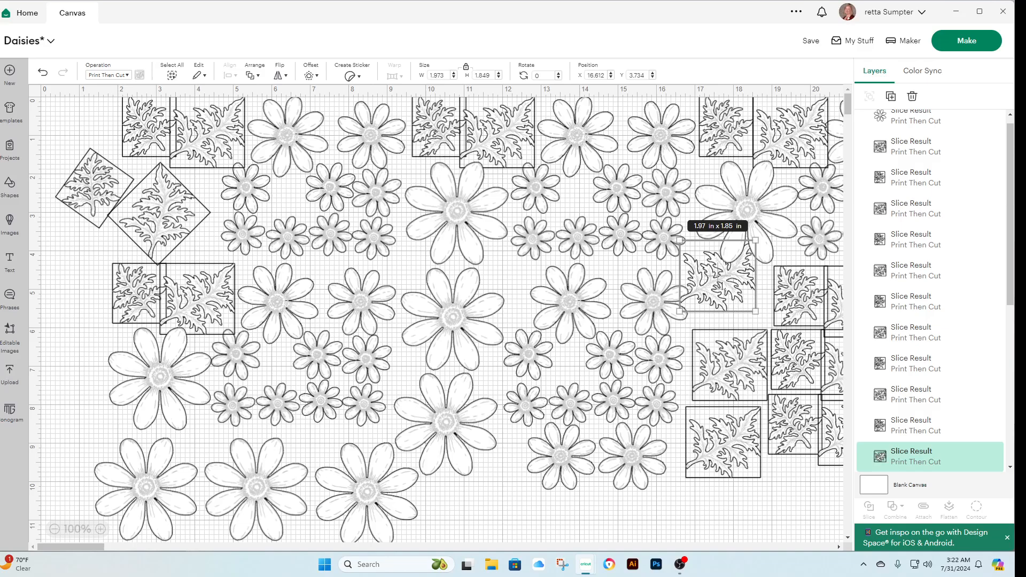
left_click_drag(727, 283, 741, 293)
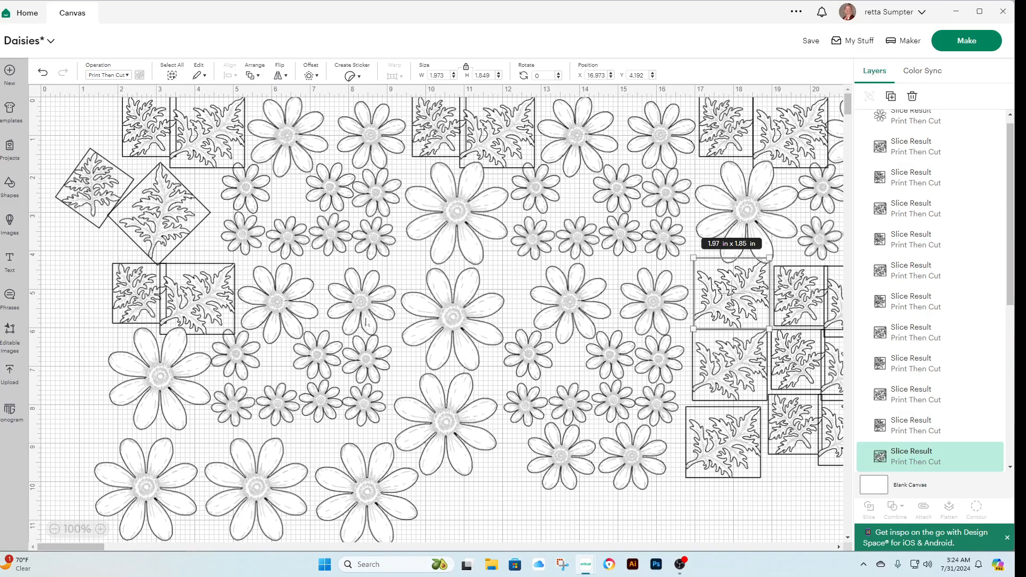
- Open the saved Test cuts project for customizing, saving the changes to the Daisies project
left_click(860, 43)
left_click(396, 243)
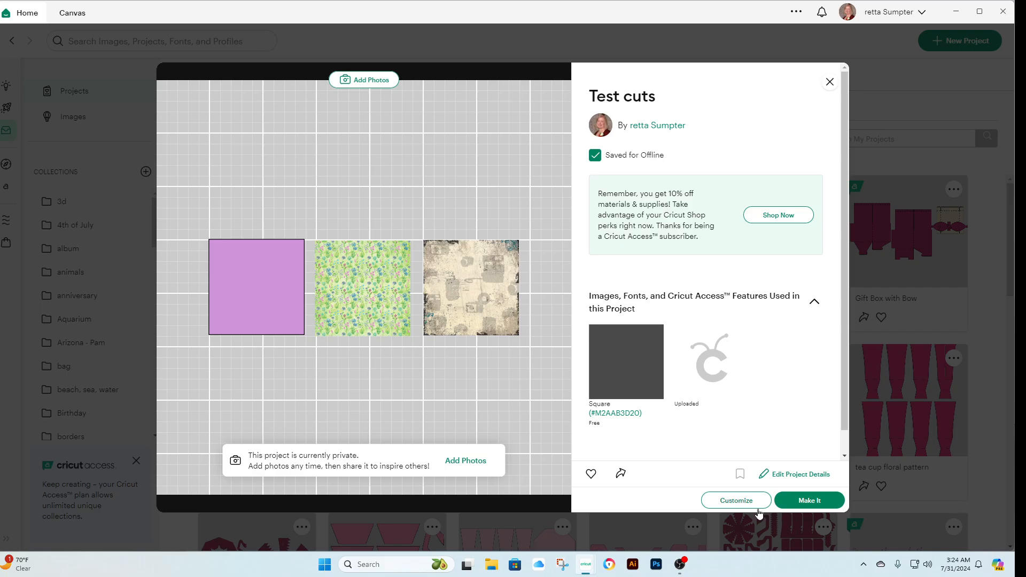
left_click(736, 501)
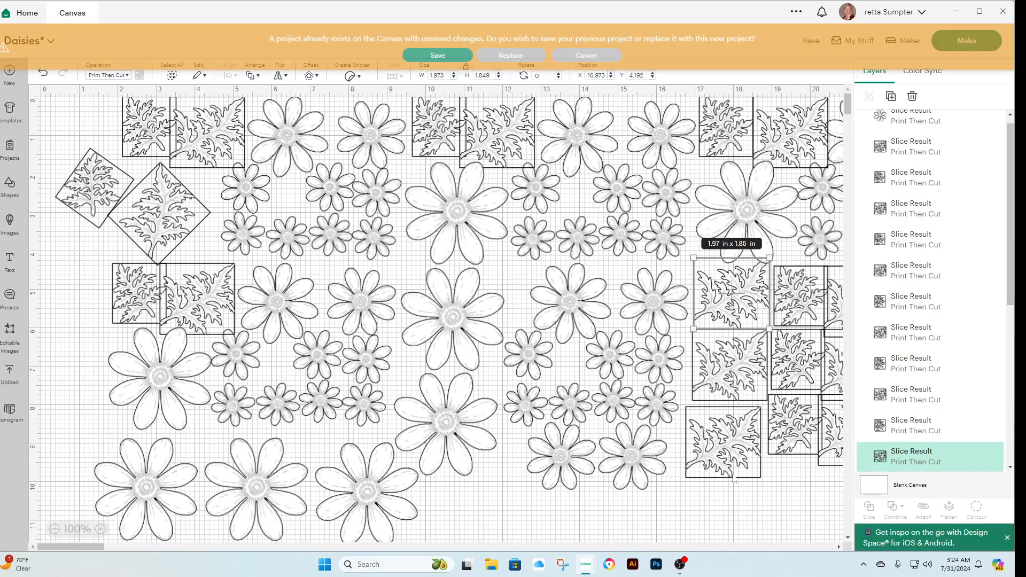
left_click(436, 55)
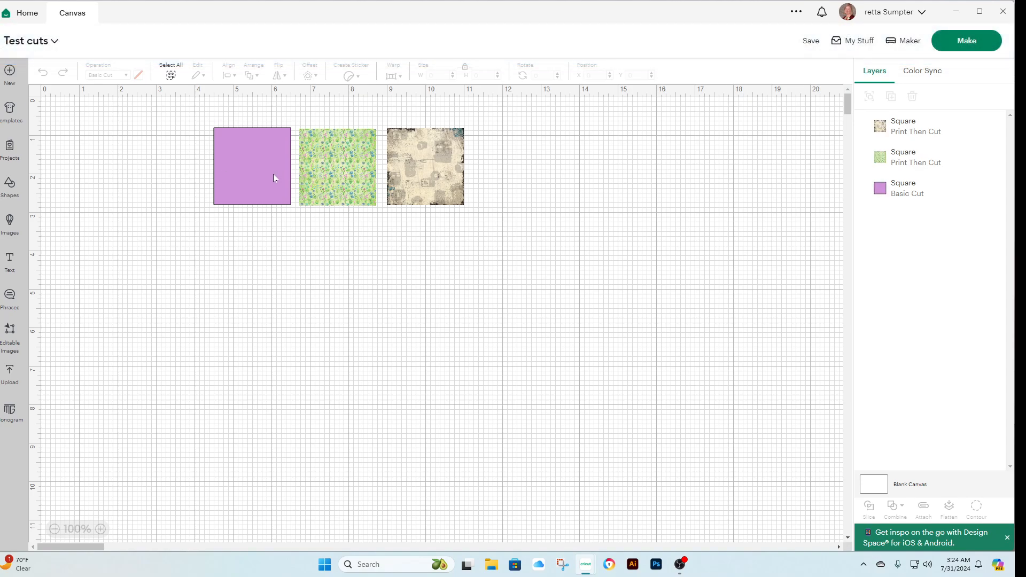
- Move the purple square left, add a trial 2 × 2 in square below it in the same purple, and delete the trial square
left_click_drag(273, 174, 188, 167)
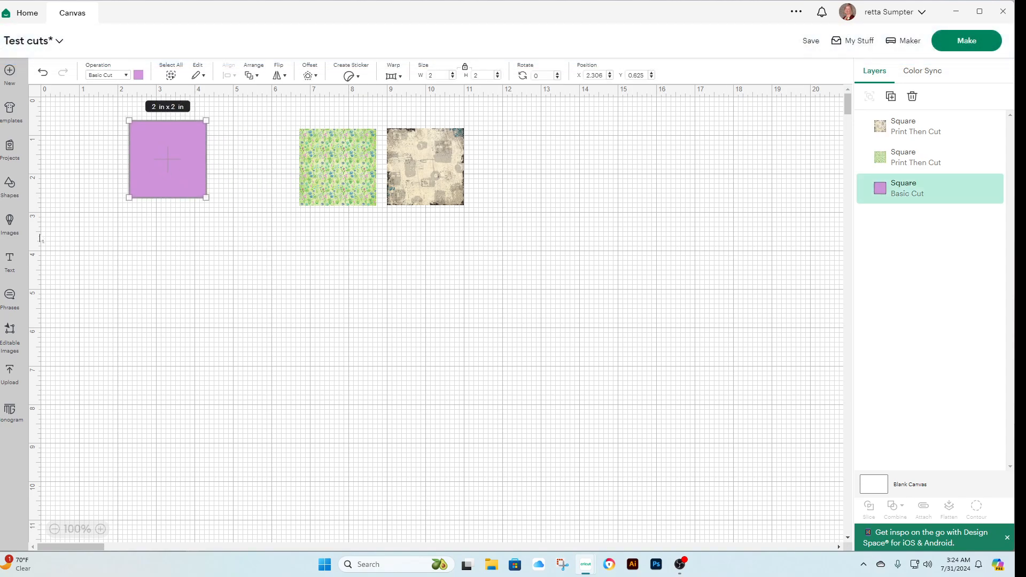
left_click(10, 187)
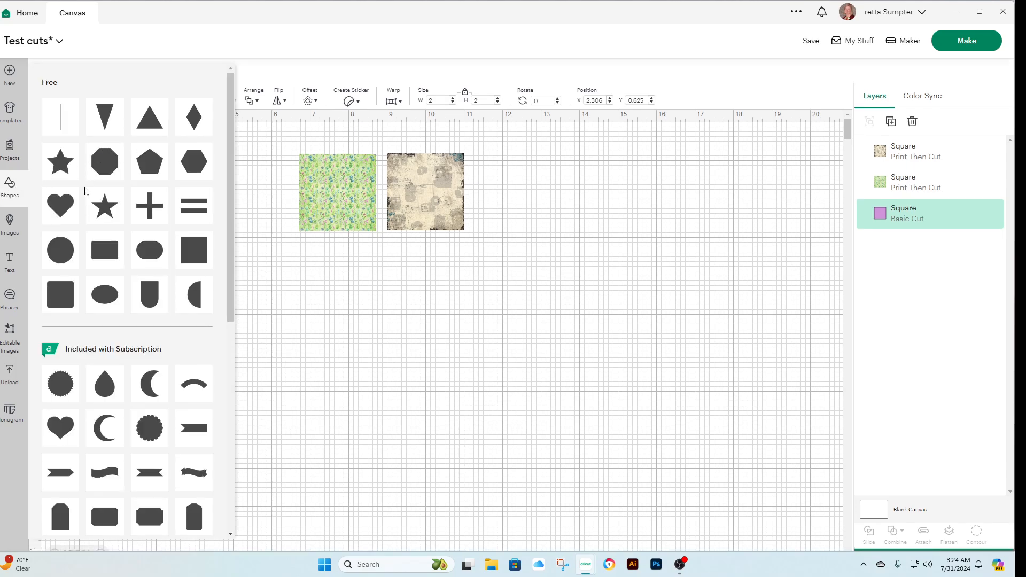
left_click(193, 247)
left_click_drag(115, 184, 193, 252)
left_click(138, 75)
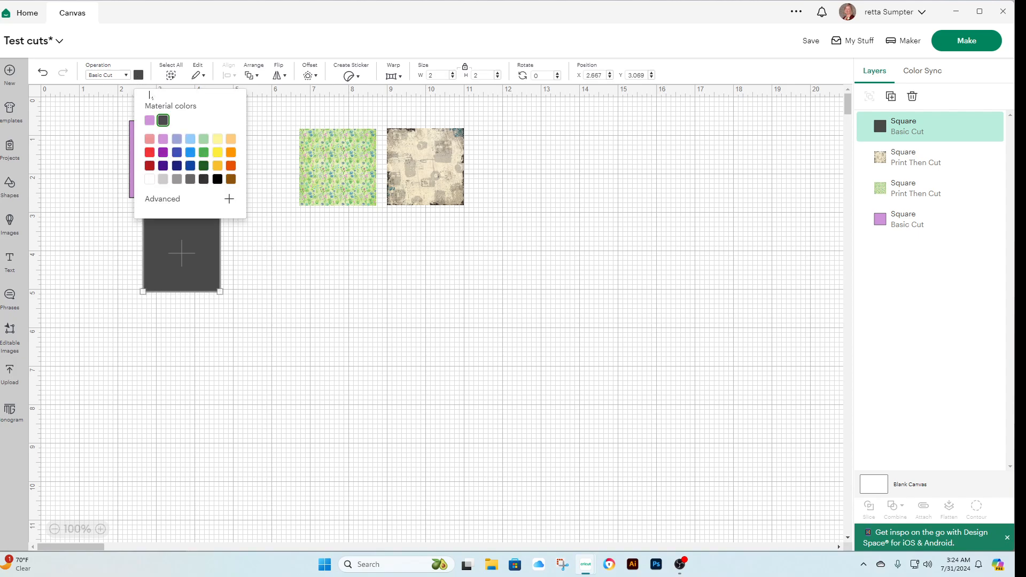
left_click(149, 120)
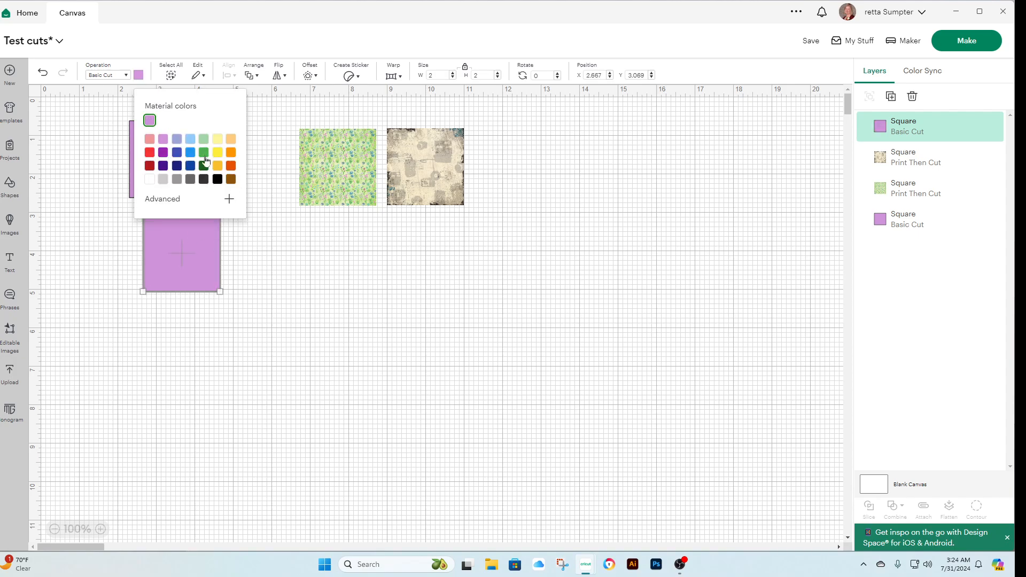
left_click_drag(182, 252, 194, 269)
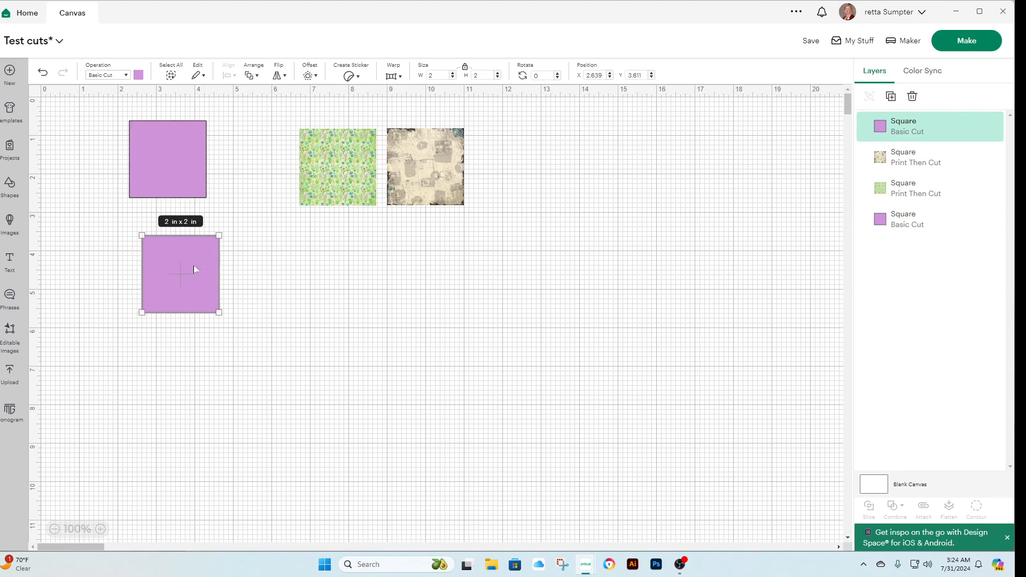
key("Delete")
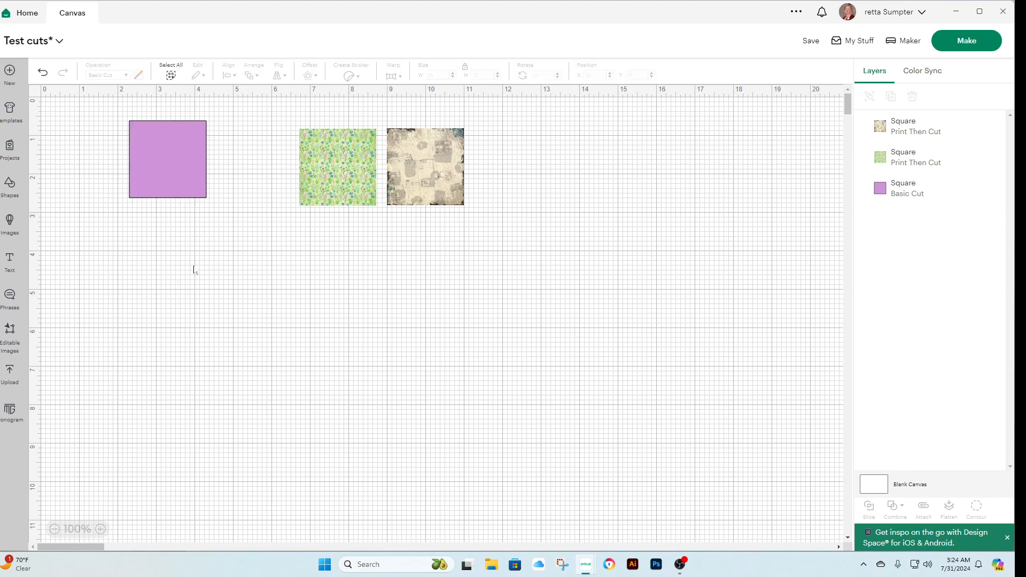
- Move the purple square to about X 3.88, Y 1.07 and the green patterned square to about X 6.44, Y 0.96
left_click_drag(144, 166, 208, 177)
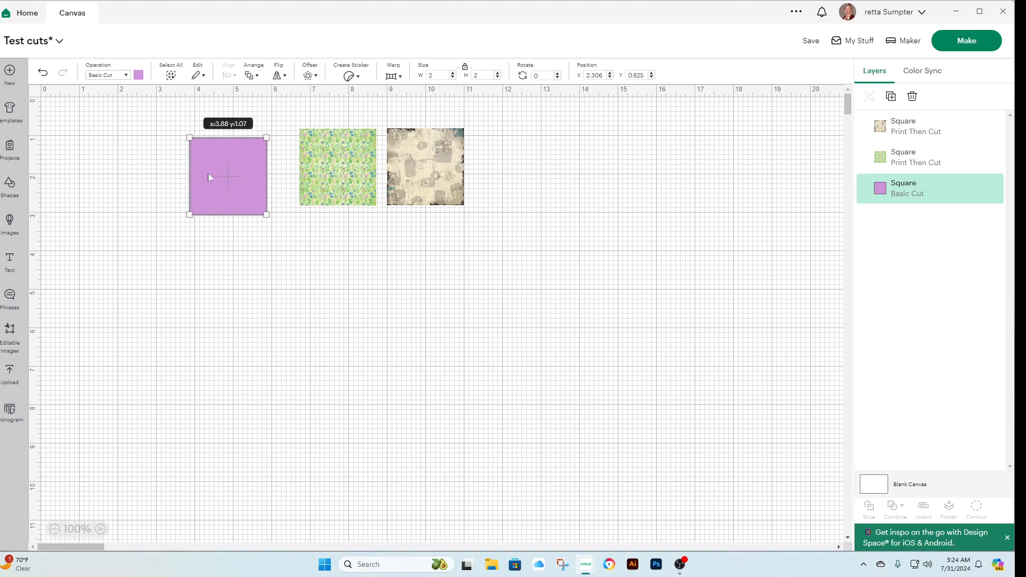
left_click(338, 170)
left_click_drag(338, 170, 328, 174)
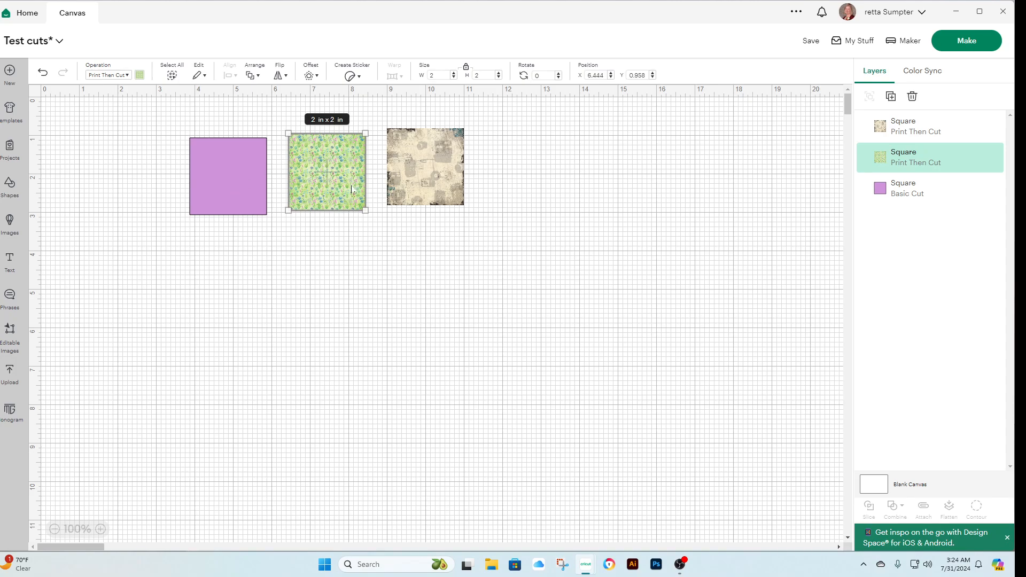
- Review the green square's Print Then Cut operation and its Color and Pattern print types, leaving it on Pattern
left_click(123, 76)
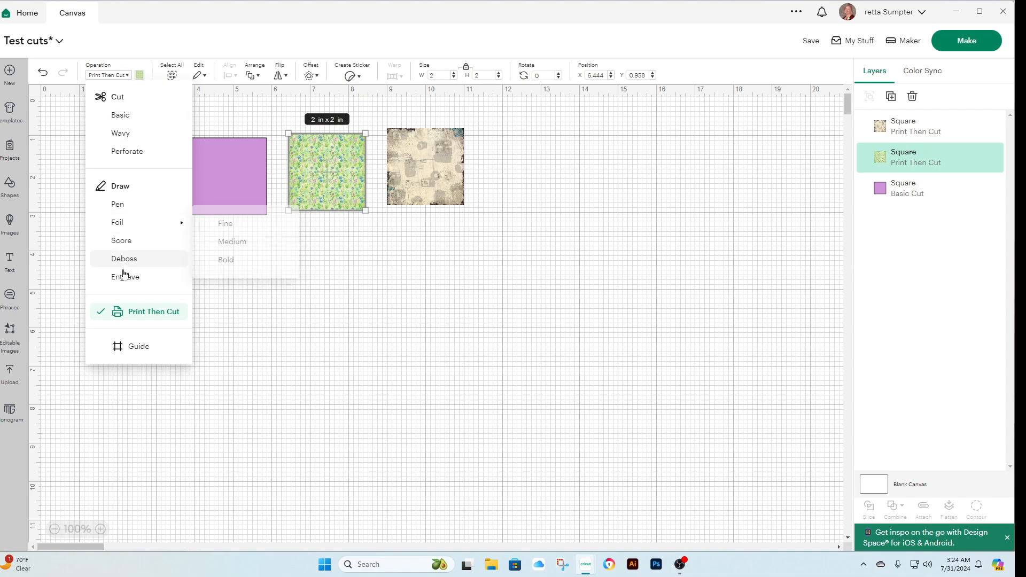
left_click(129, 314)
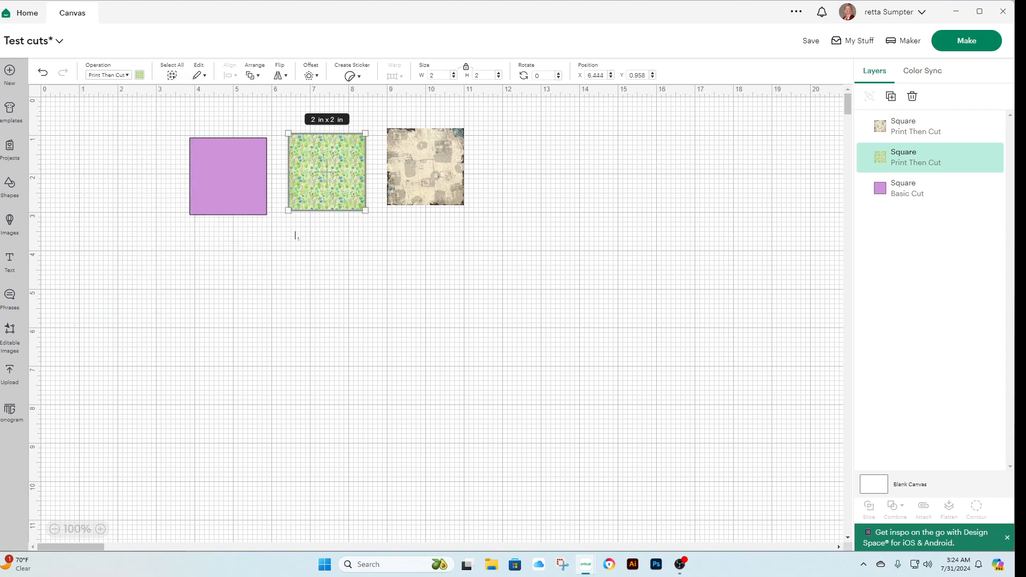
left_click(140, 76)
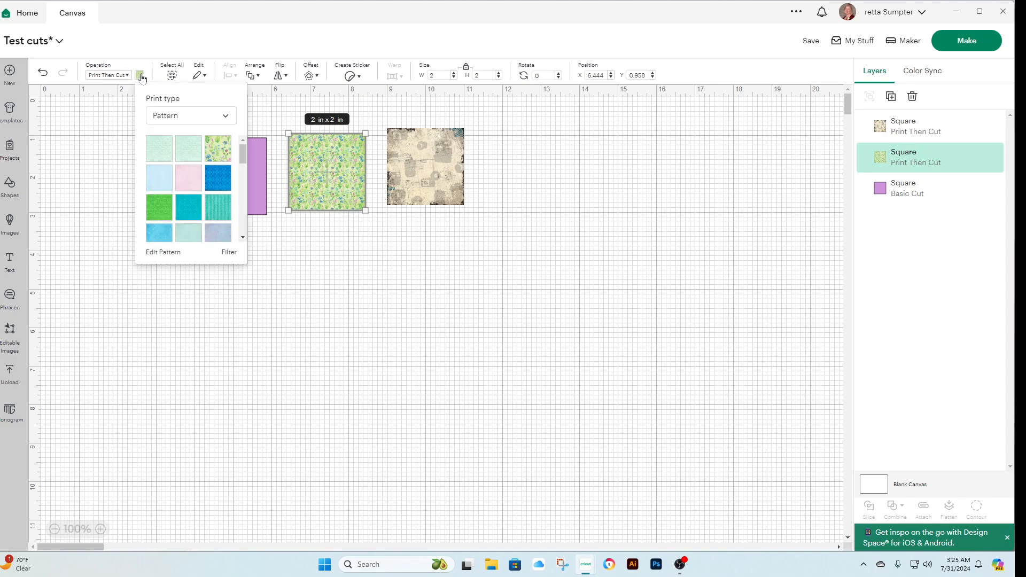
left_click(228, 119)
left_click(181, 141)
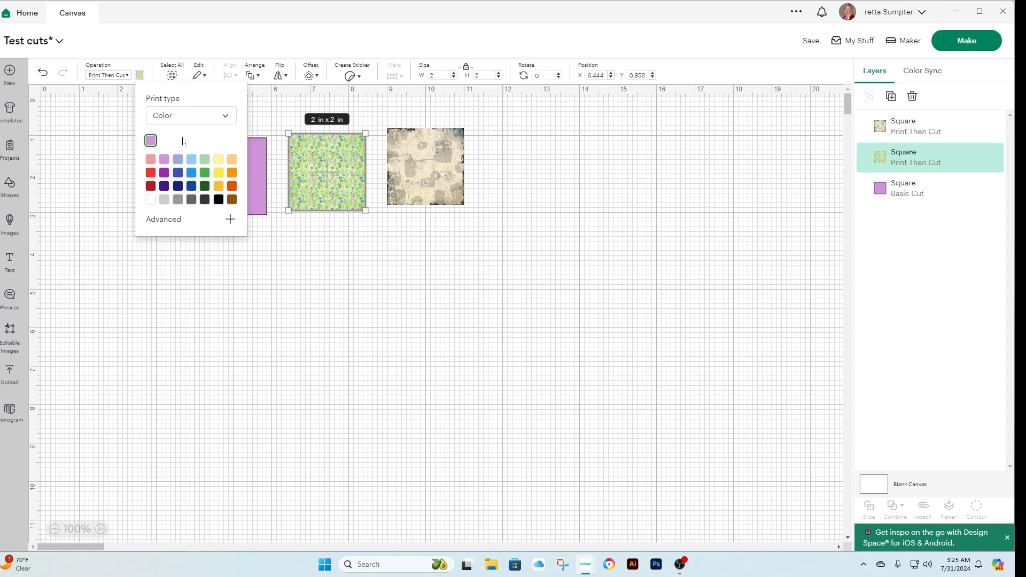
left_click(226, 116)
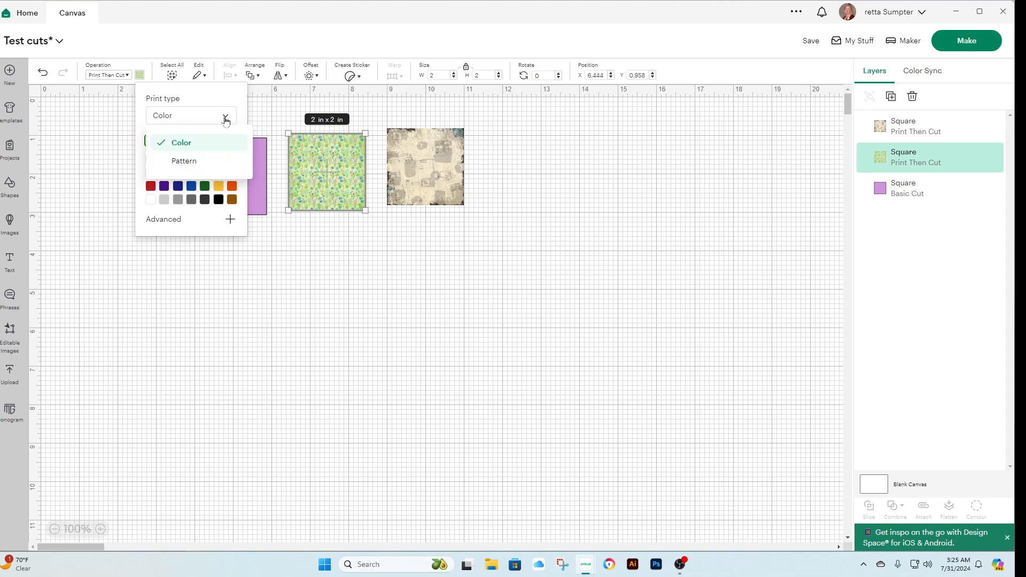
left_click(182, 160)
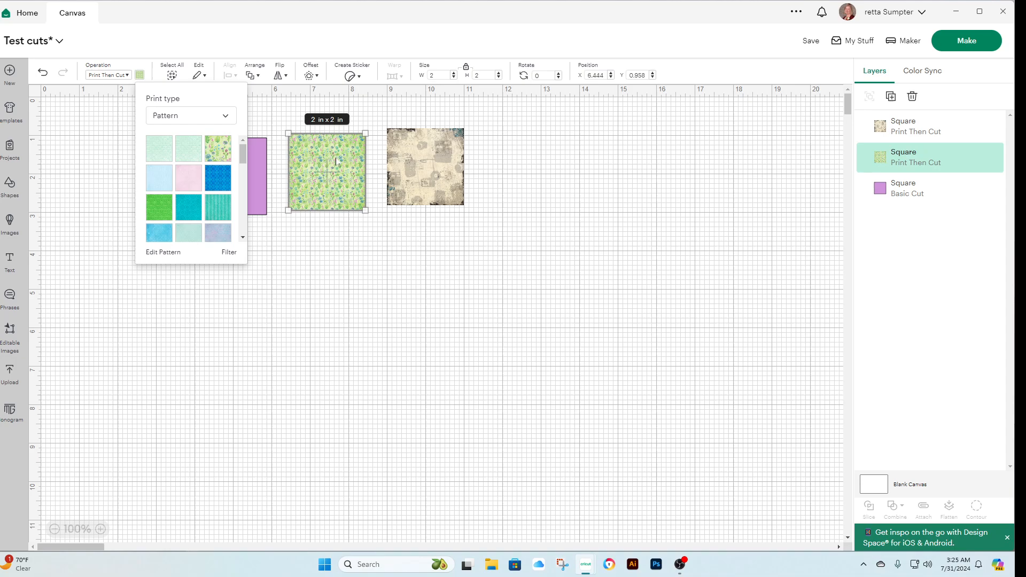
- Move the tan patterned square close beside the green one and align both patterned squares with Center so they stack
left_click_drag(423, 171, 396, 185)
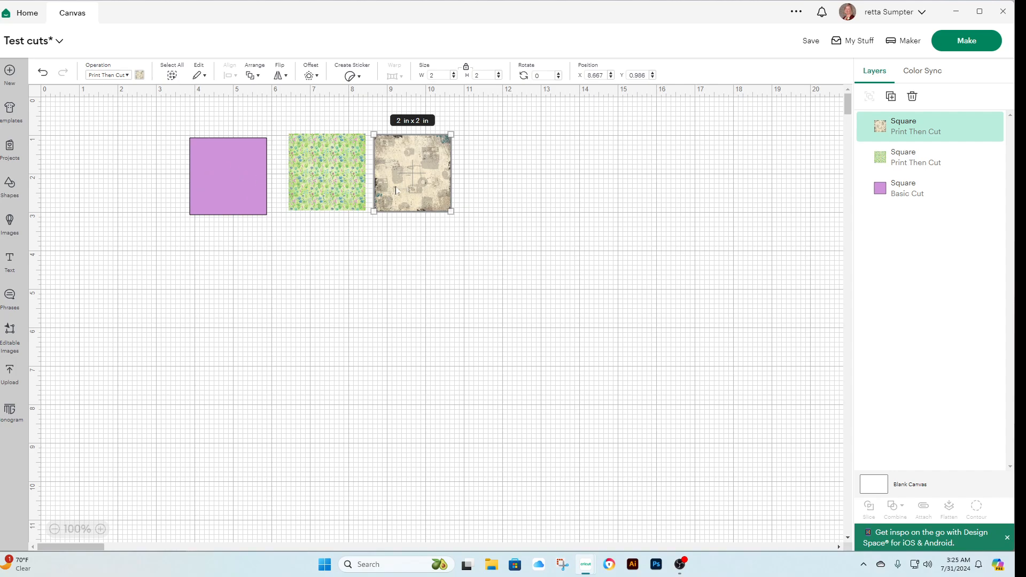
left_click_drag(417, 170, 418, 170)
left_click_drag(496, 163, 292, 178)
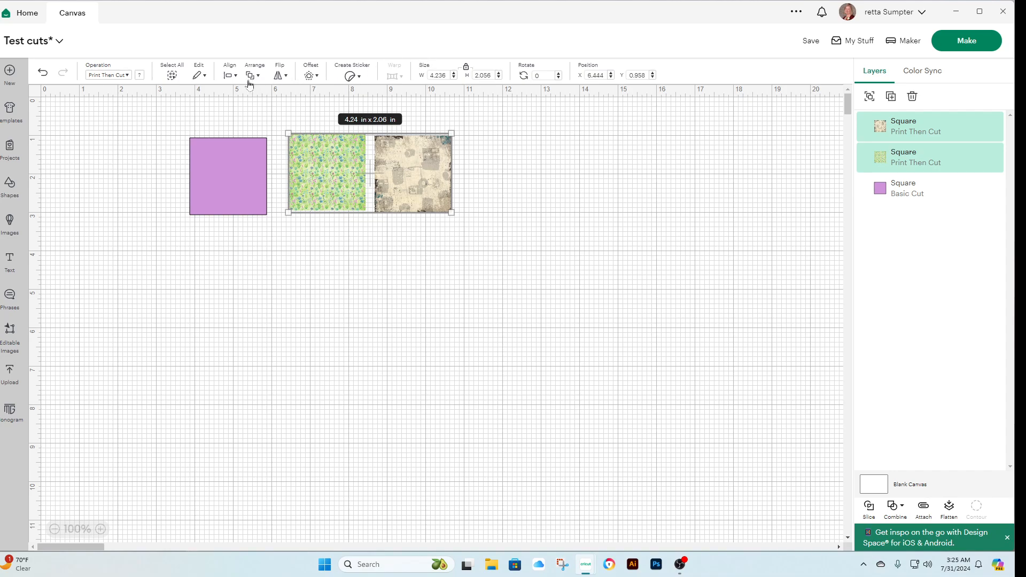
left_click(231, 78)
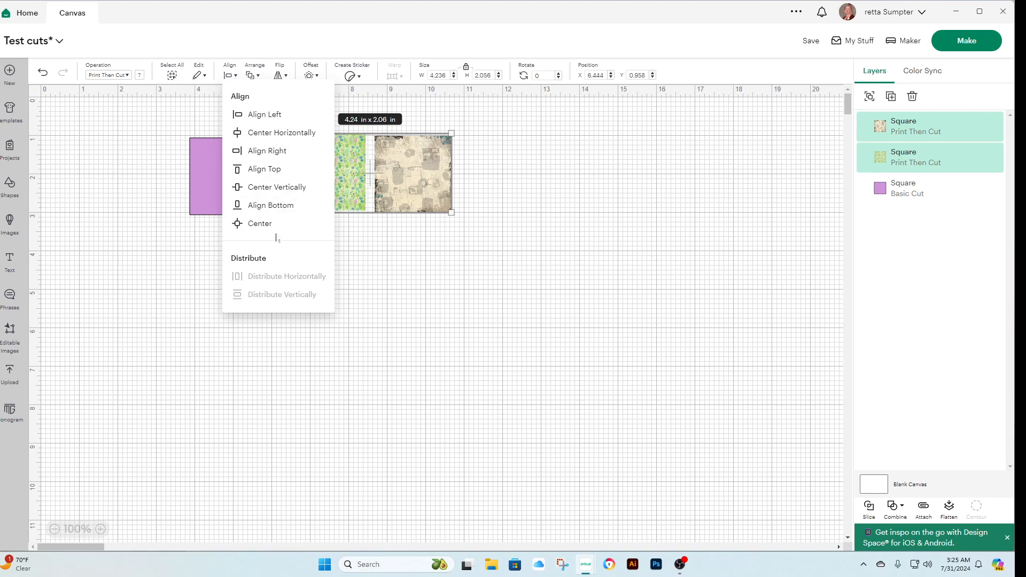
left_click(262, 225)
left_click(459, 213)
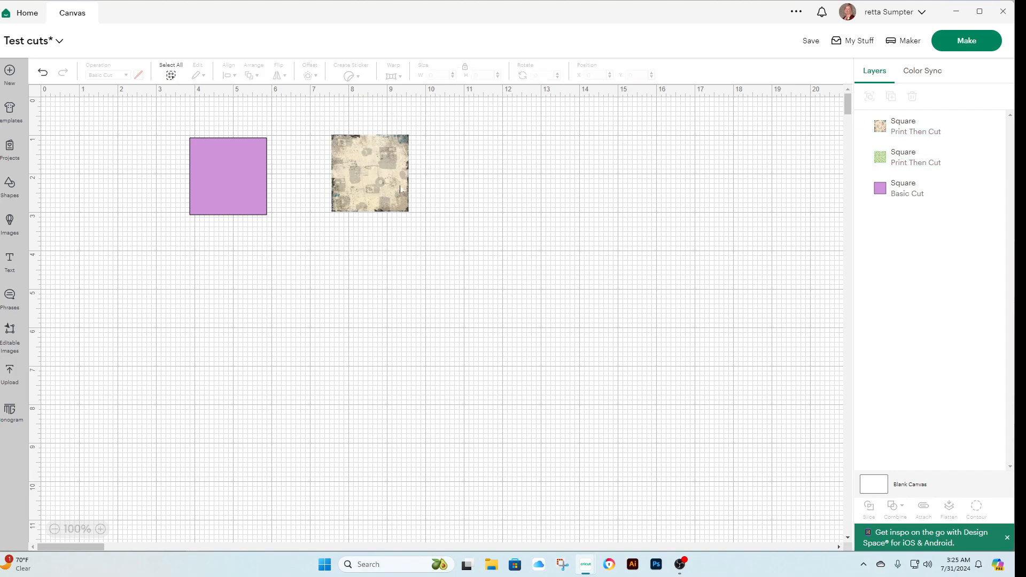
- Move the tan square off the green one to about X 9.77, Y 0.97 and the purple square to about X 5.43, Y 0.97
left_click_drag(380, 180, 466, 180)
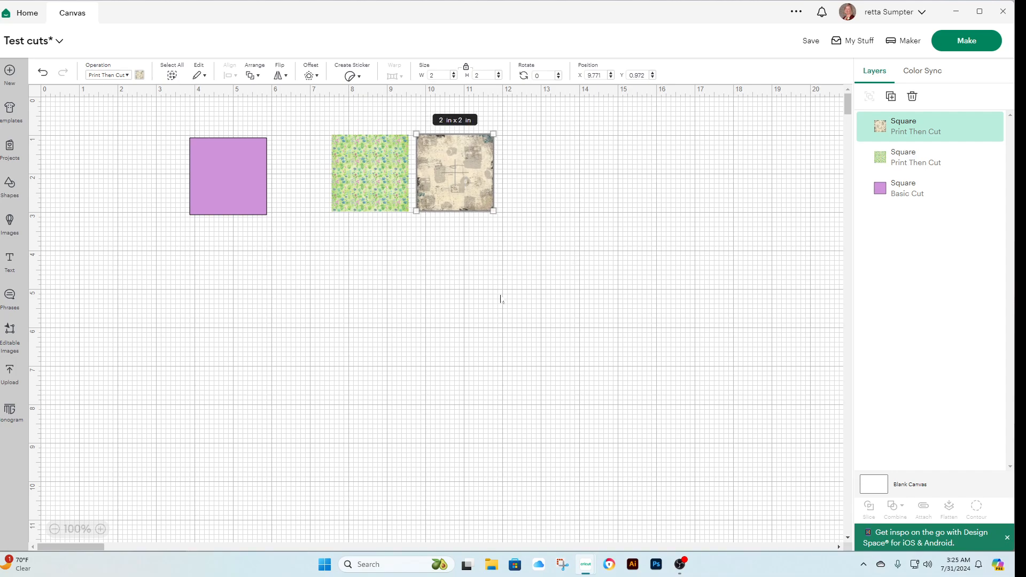
left_click_drag(238, 177, 239, 175)
left_click_drag(295, 172, 296, 172)
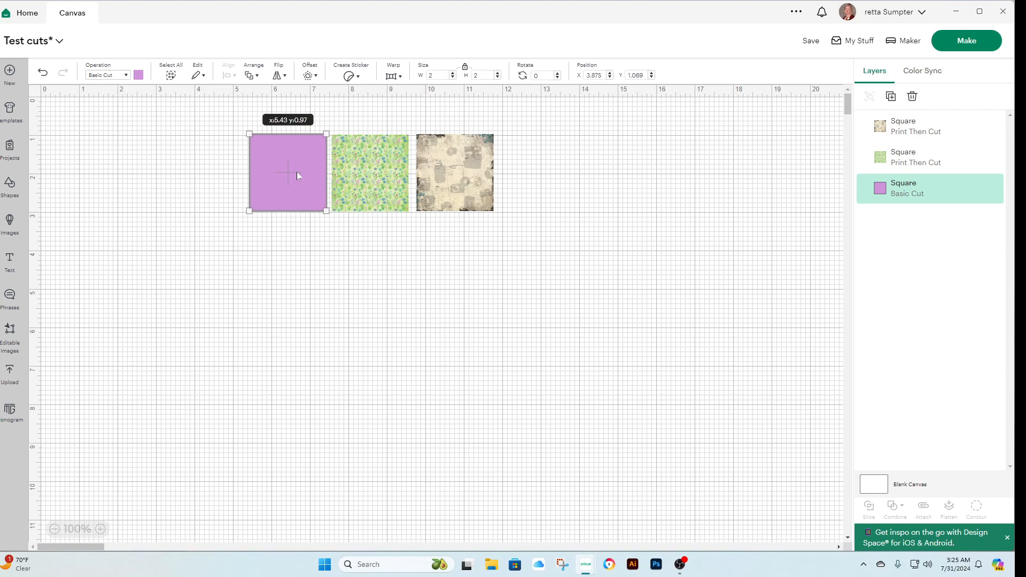
- Select the green and tan patterned squares together, leaving the purple square out
left_click(390, 245)
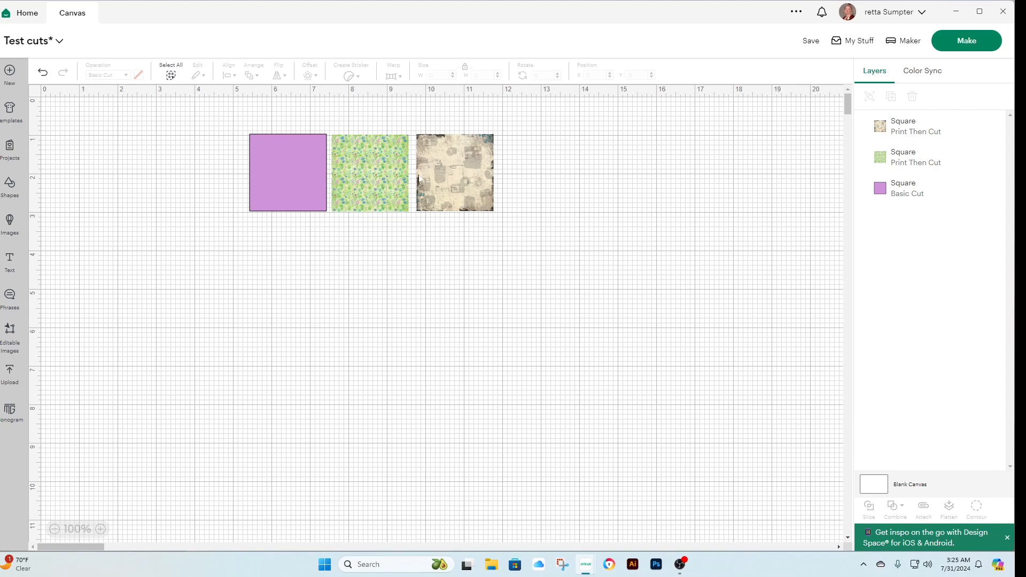
left_click_drag(382, 112, 458, 243)
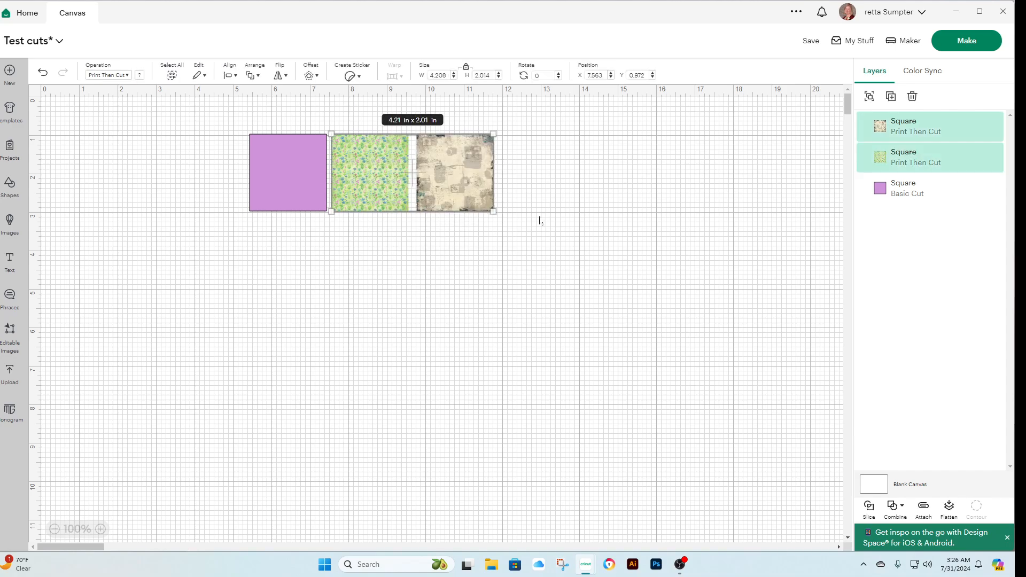